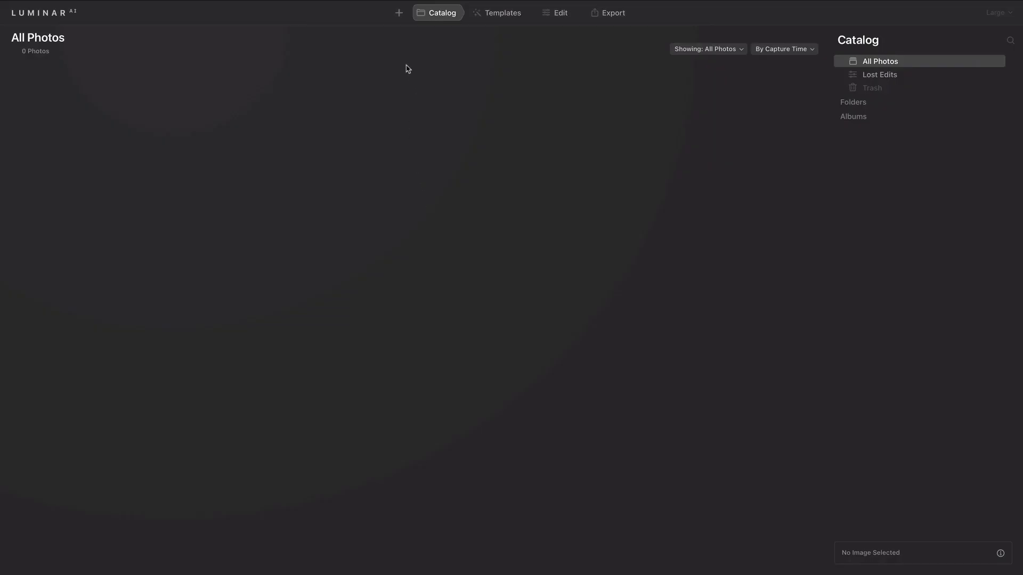
- Add the Desktop folder Luminar_Live_Photos to the catalog as a folder with images
left_click(399, 14)
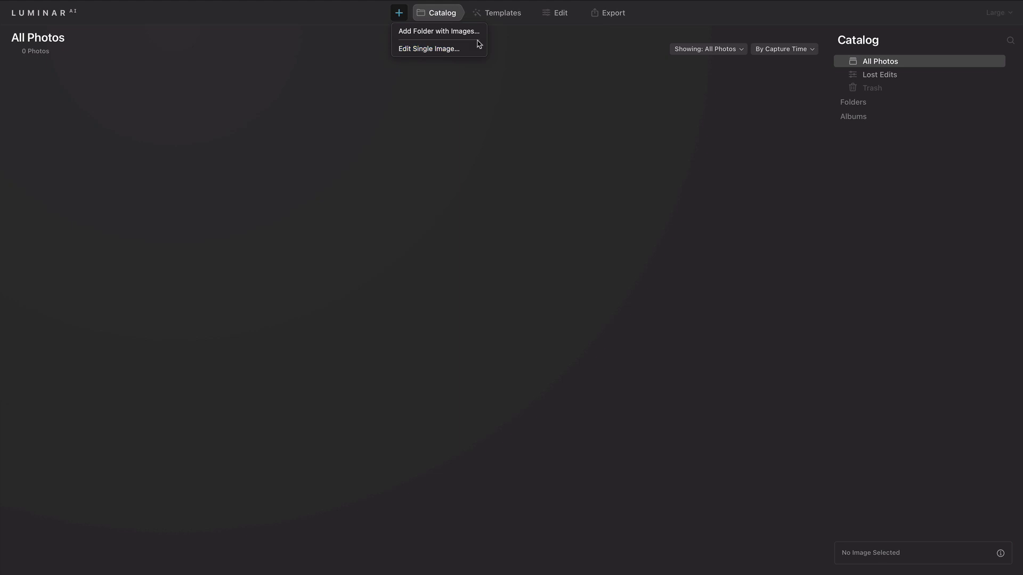
left_click(478, 36)
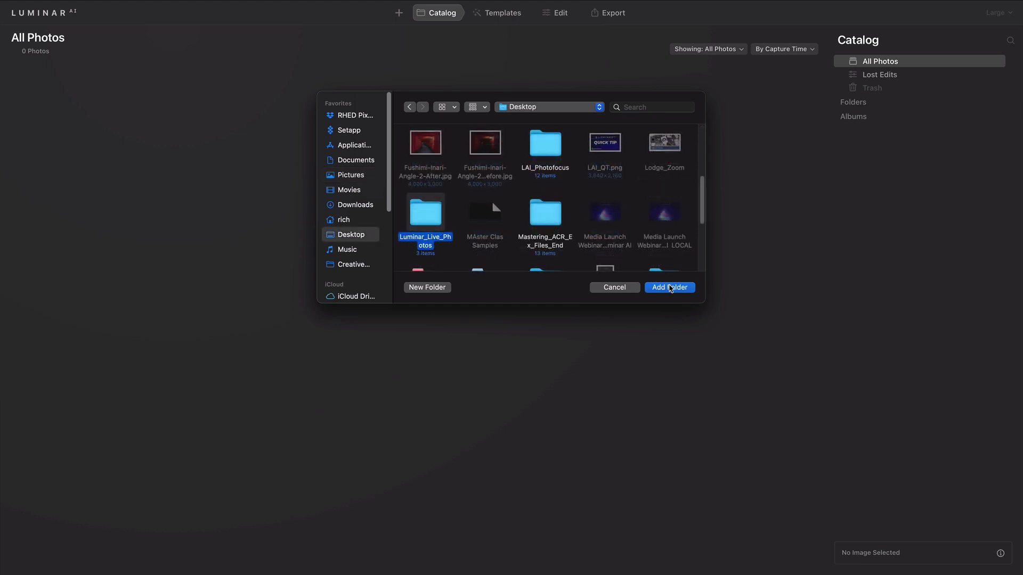
left_click(669, 288)
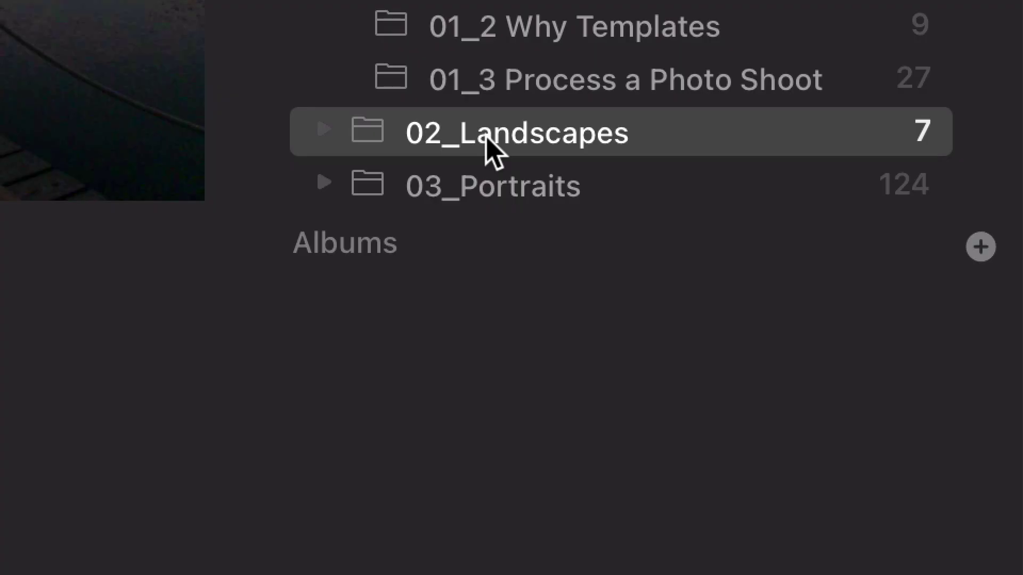
- Review the Import Images to 02_Landscapes options and Action choices, then cancel the import
right_click(490, 148)
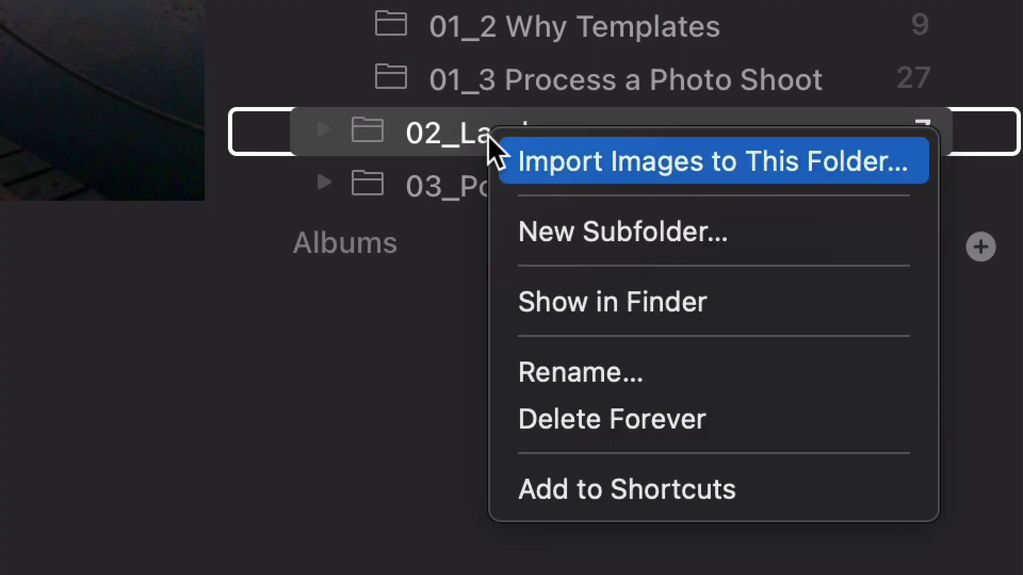
left_click(582, 171)
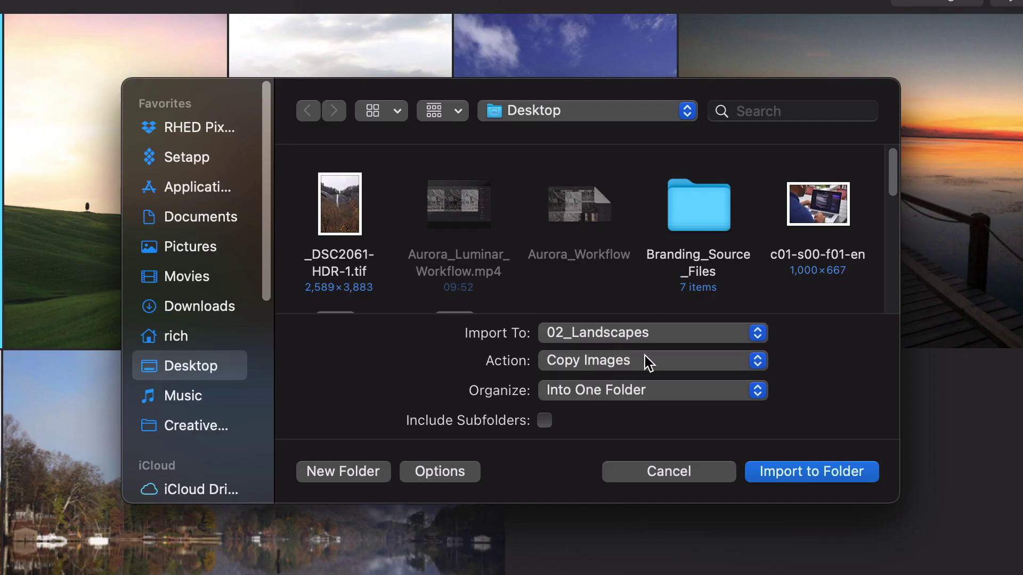
left_click(440, 472)
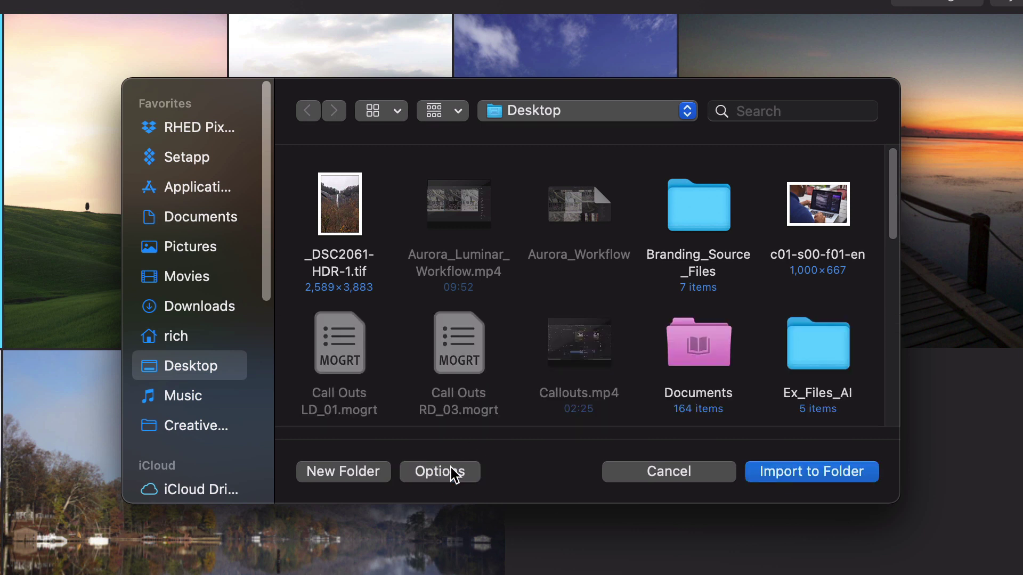
left_click(440, 472)
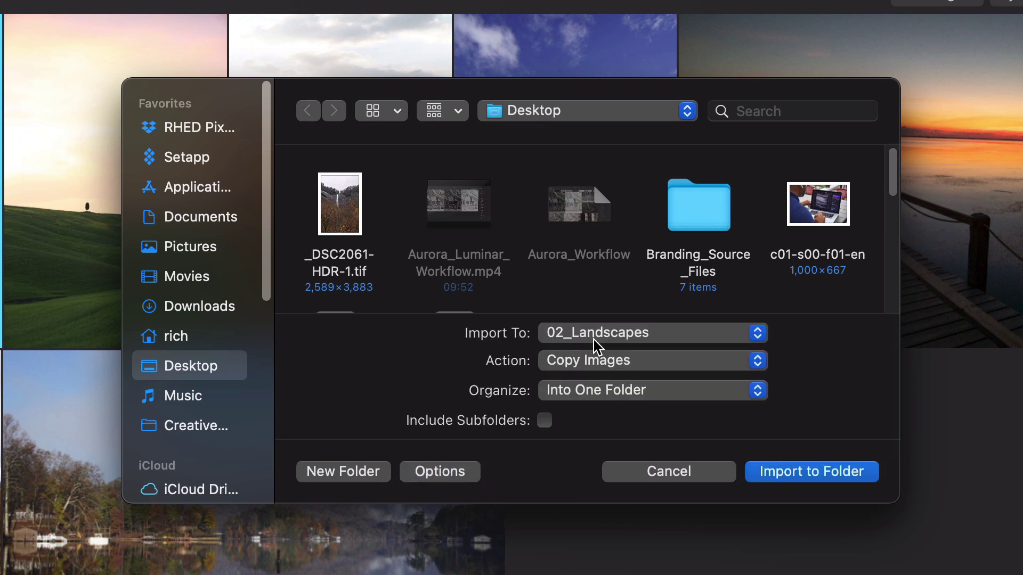
left_click(595, 361)
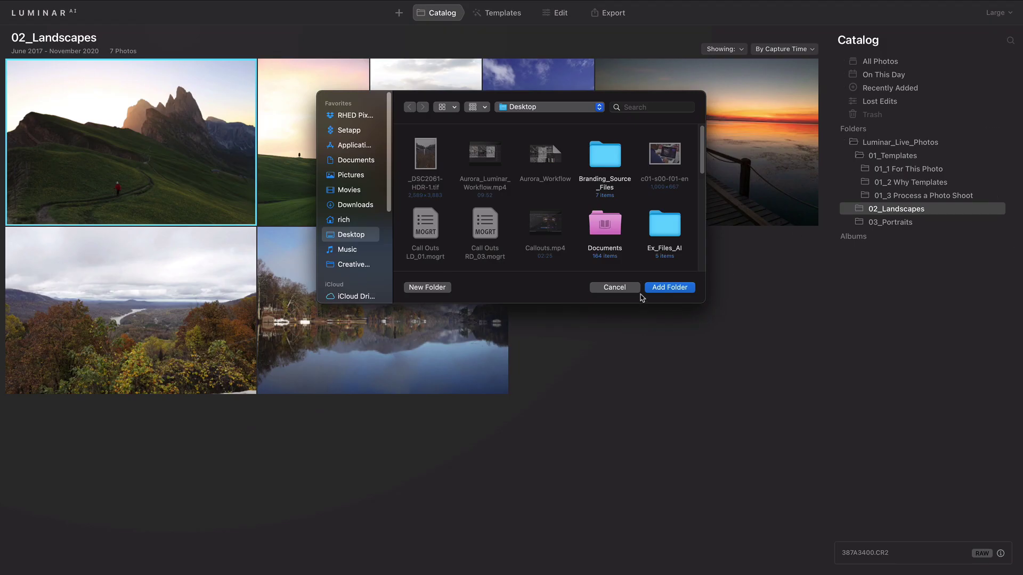
left_click(636, 286)
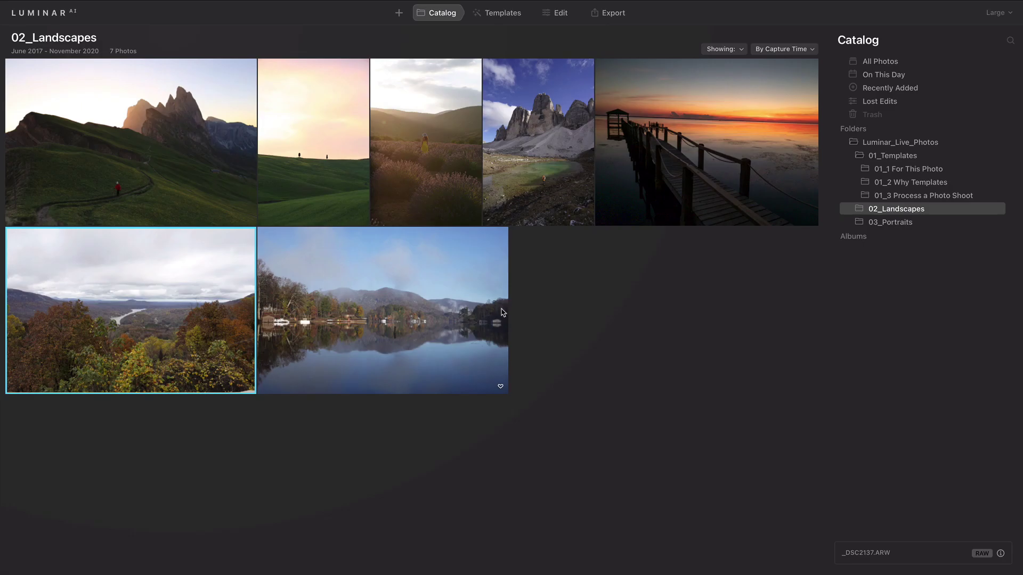
- Apply the Waterscapes Soft Fix template to the opened lake photo and switch to Edit
double_click(475, 309)
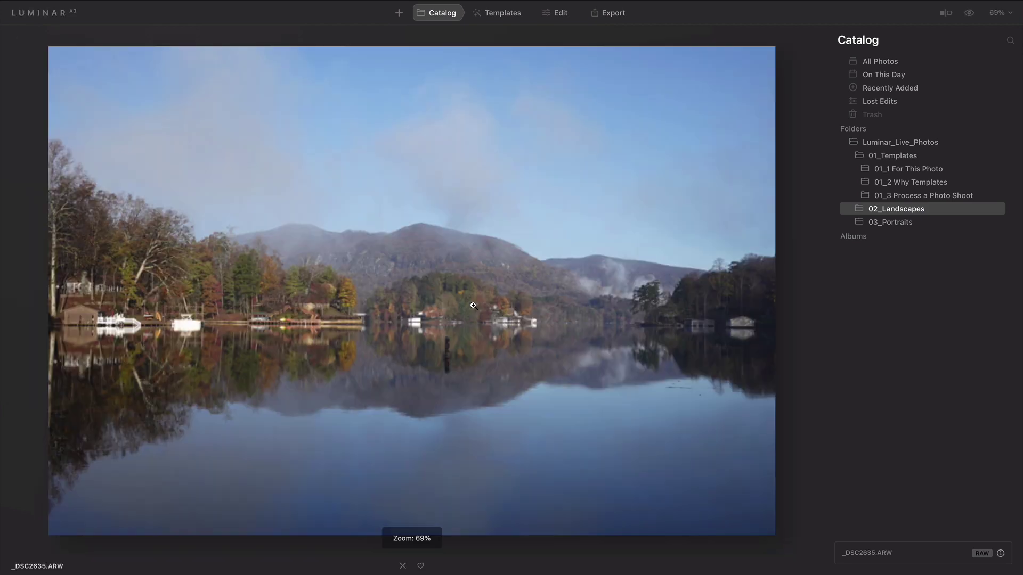
left_click(486, 14)
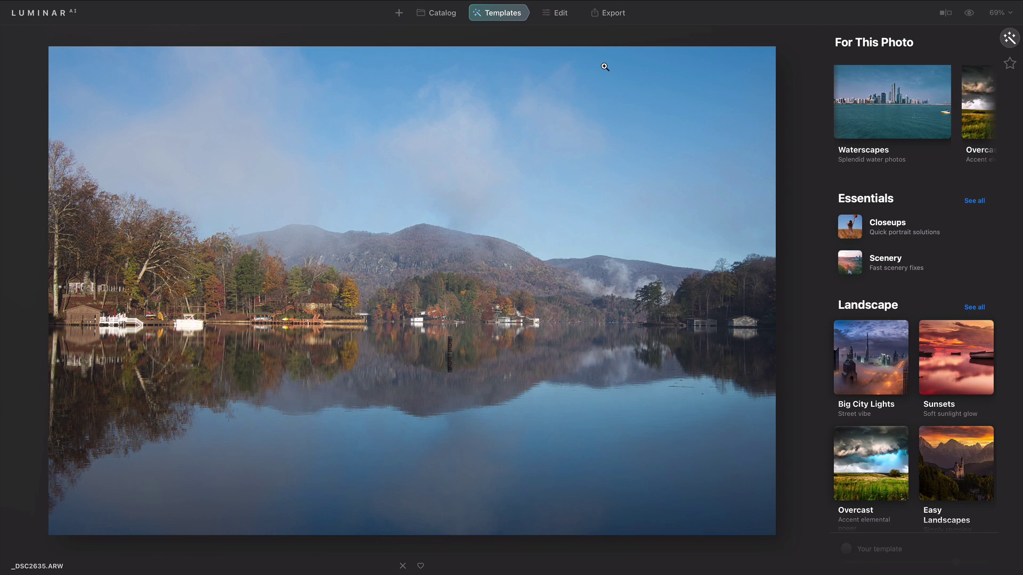
left_click(896, 127)
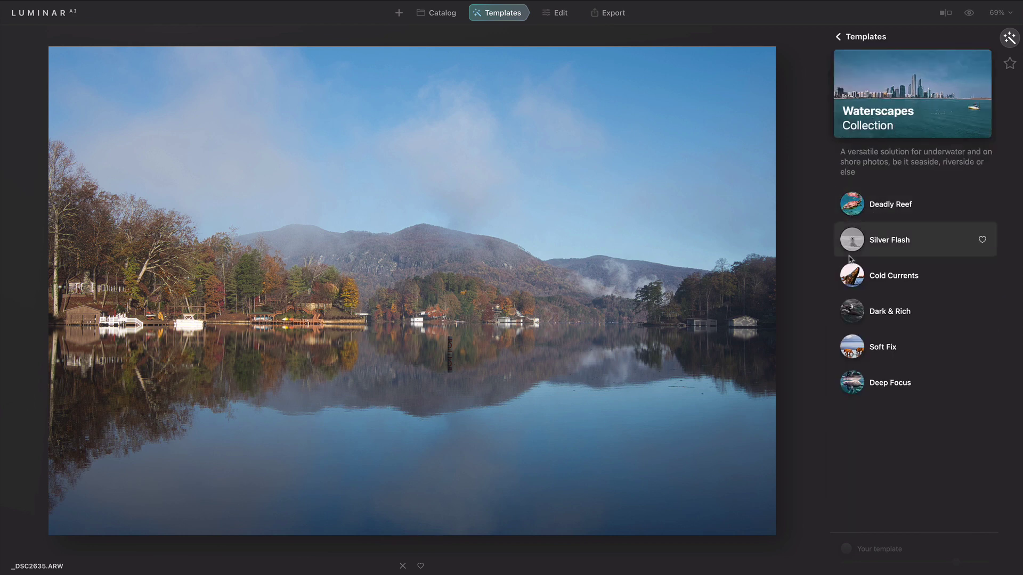
left_click(847, 353)
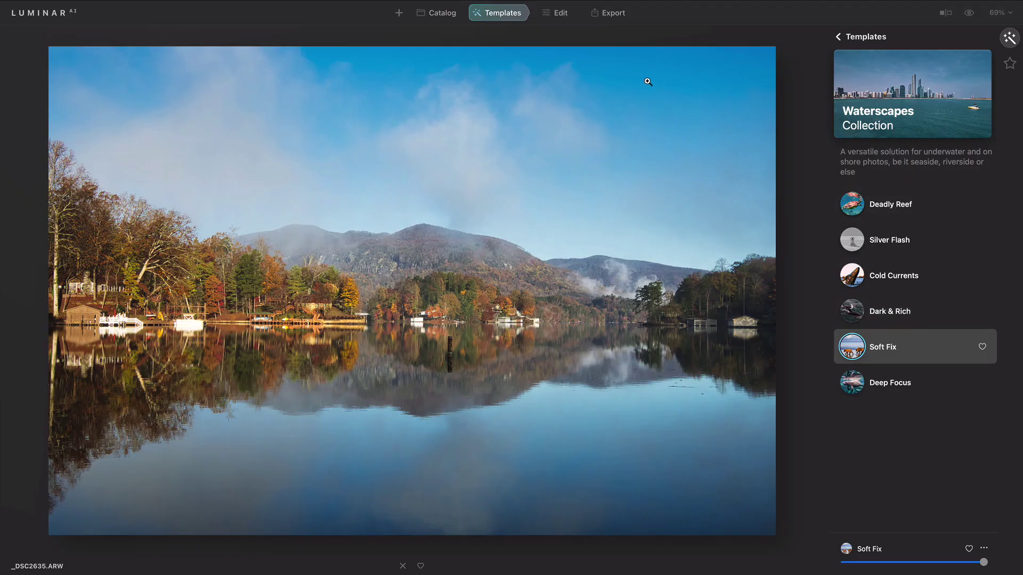
left_click(557, 14)
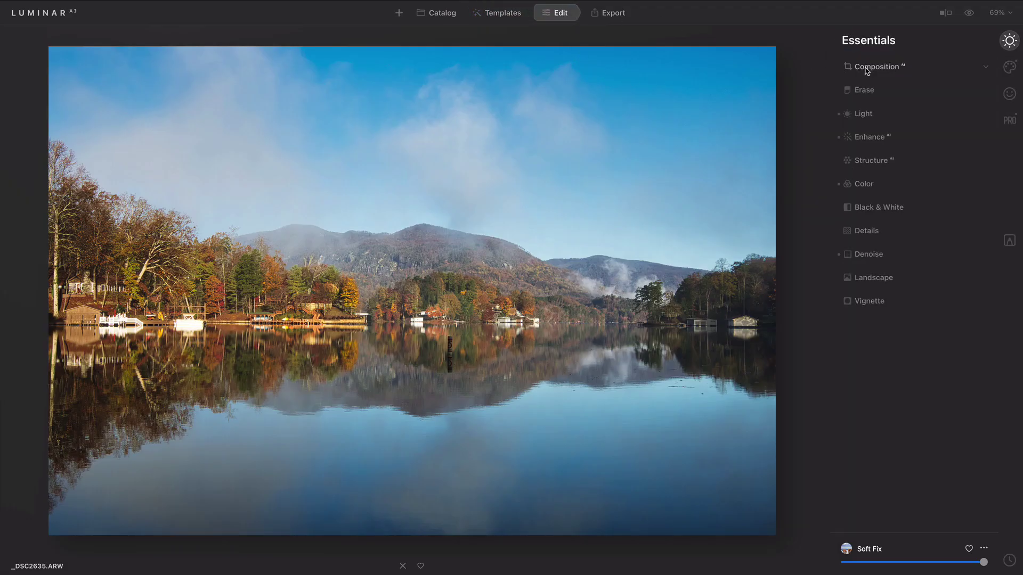
- Auto-crop the lake photo with Composition AI and apply horizontal perspective correction
left_click(866, 71)
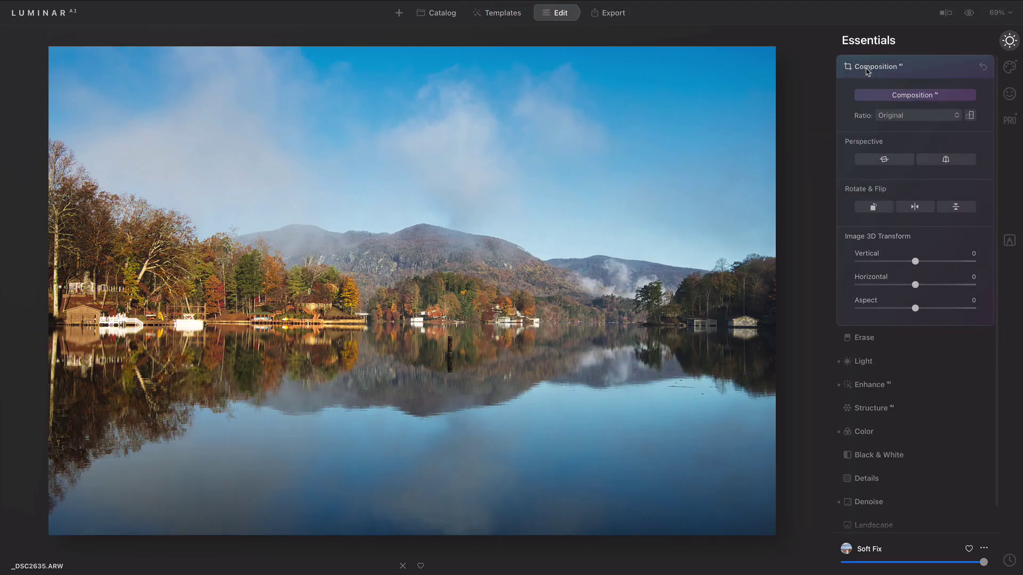
left_click(900, 96)
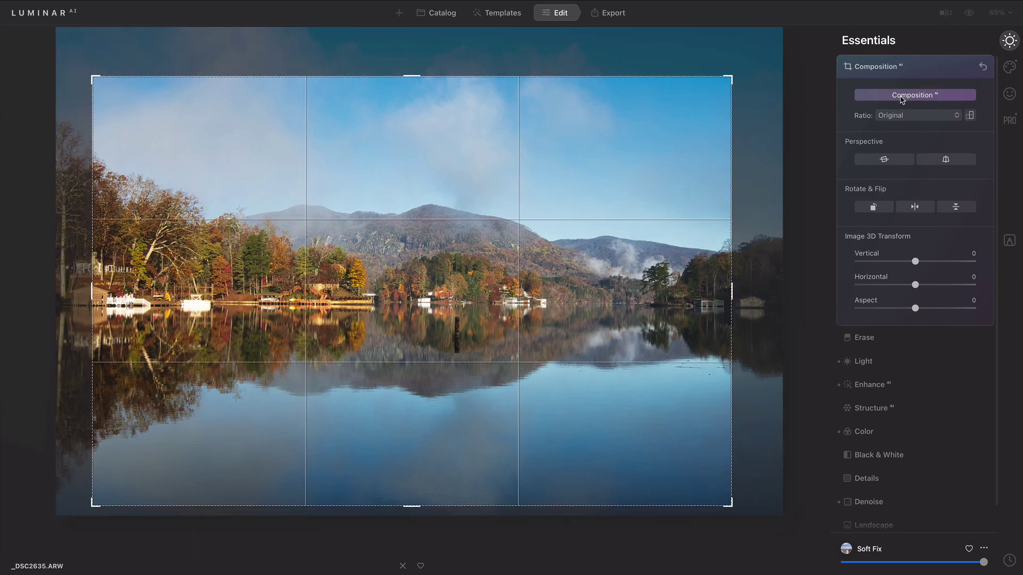
left_click(884, 160)
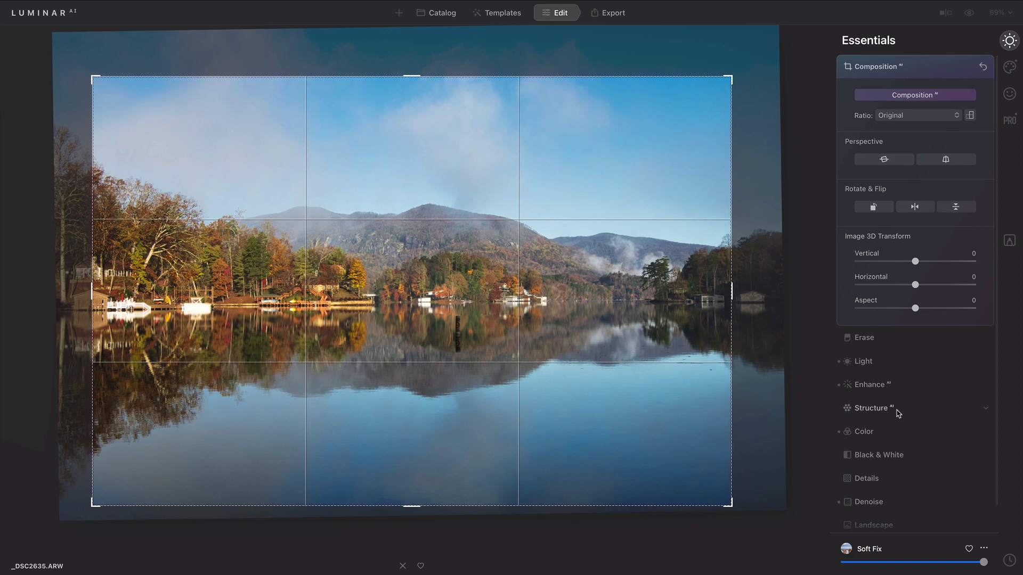
left_click(871, 408)
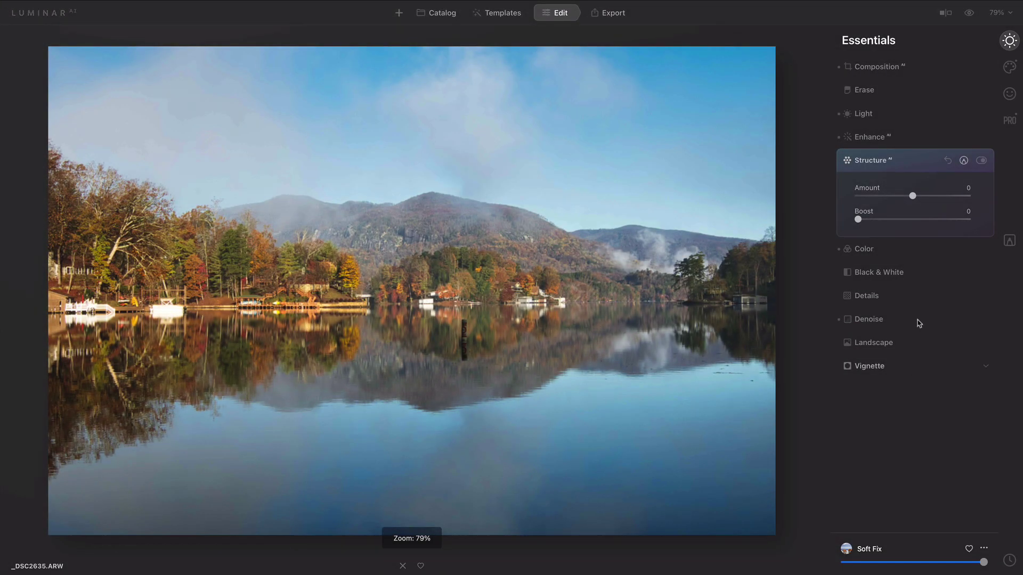
- Set Structure to 35, Accent to 78 and Sky Enhancer to 52, comparing against the original
left_click(932, 197)
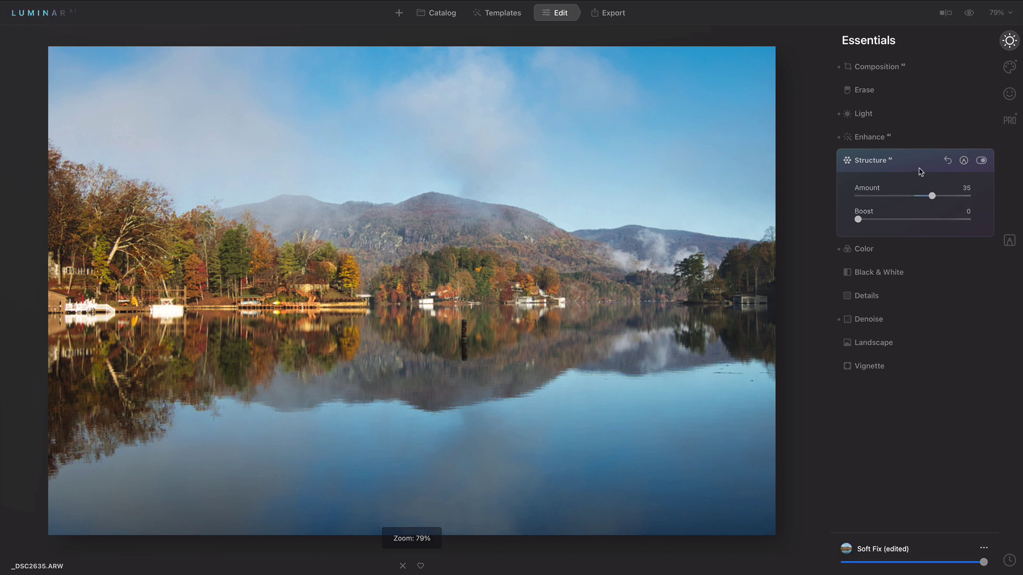
left_click(889, 136)
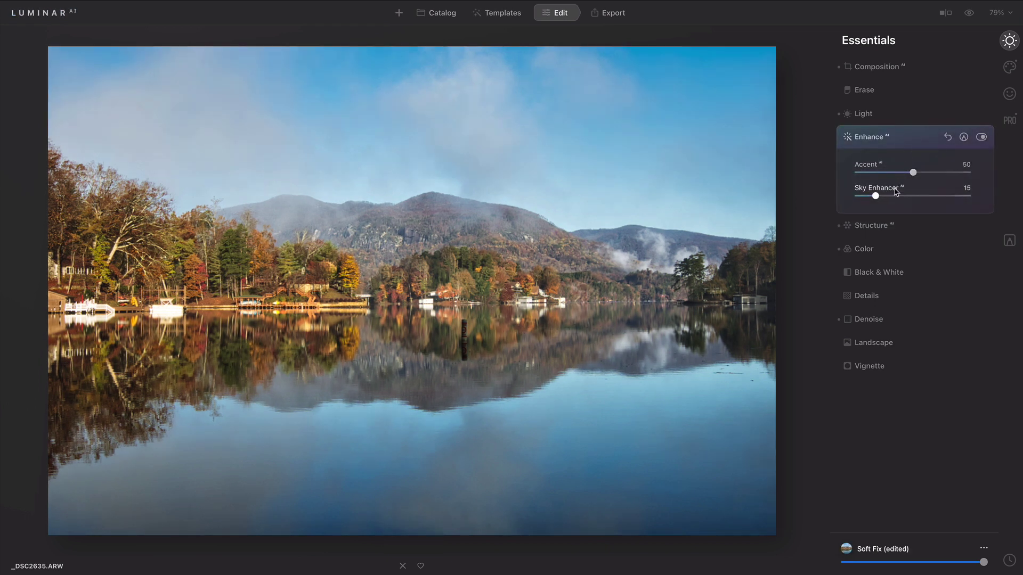
mouse_move(875, 196)
left_mouse_down()
mouse_move(914, 195)
mouse_move(944, 173)
left_mouse_up()
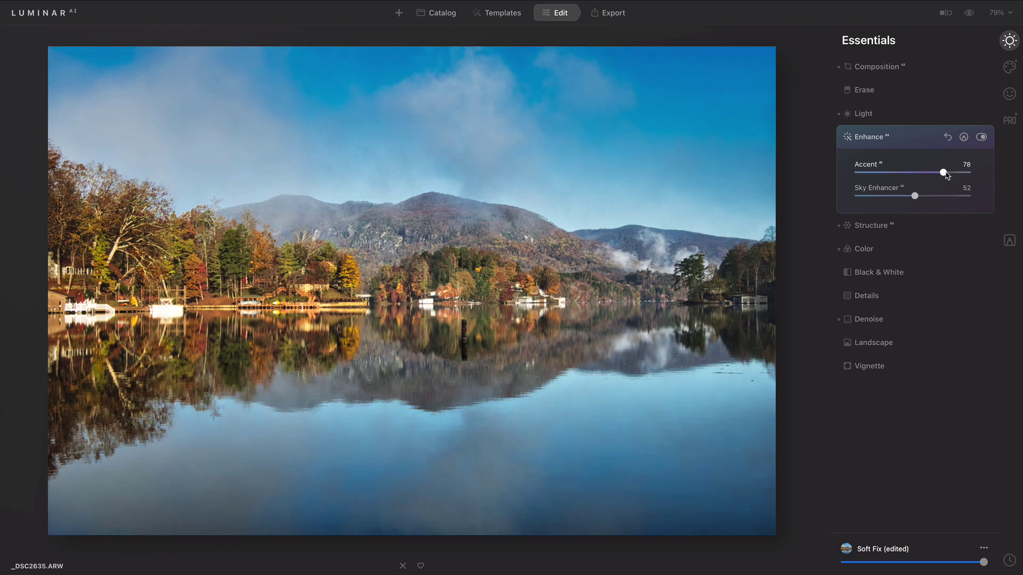
left_click(963, 19)
left_click(964, 18)
- Show the Export options for saving the edited lake photo to disk or sharing it
left_click(613, 14)
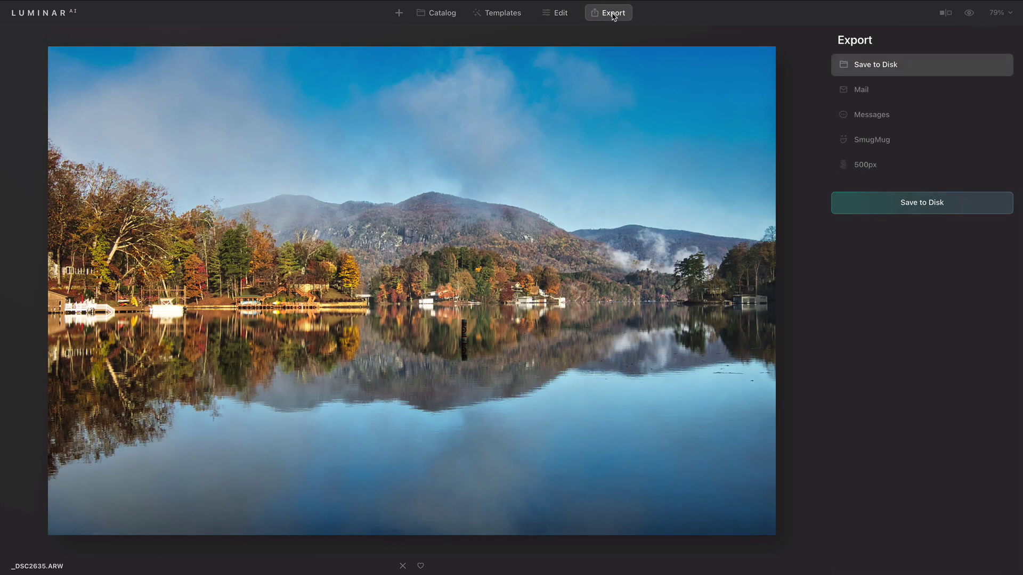